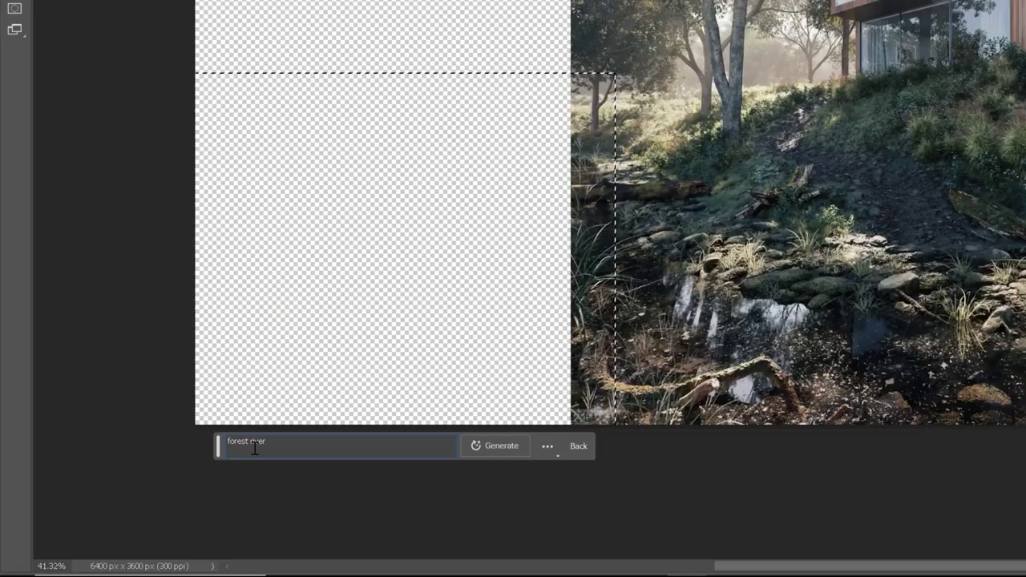
Generate a 'forest river with mossy rocks' fill in the empty canvas beside the forest photo
text(with mossy rocks)
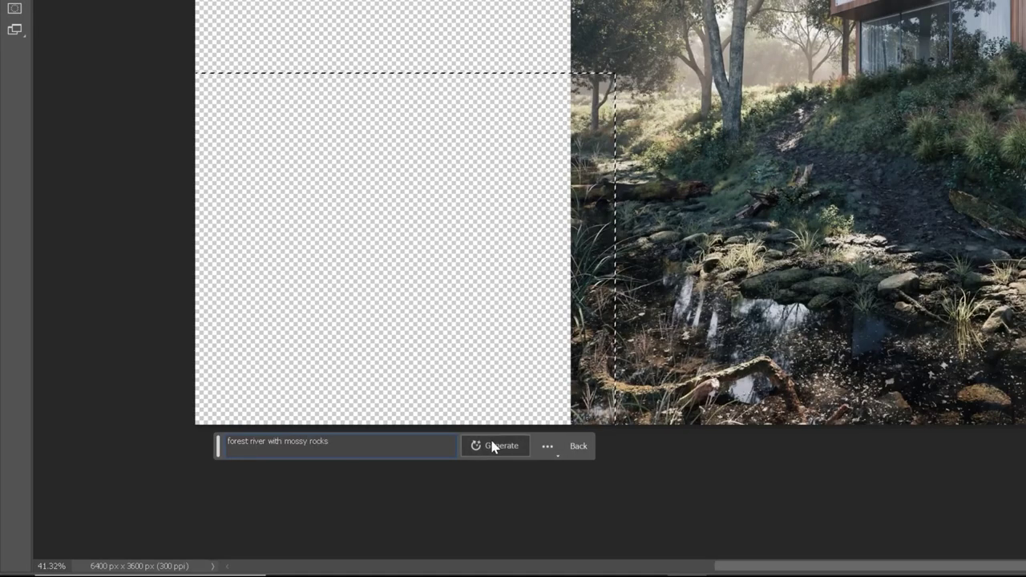
click(492, 446)
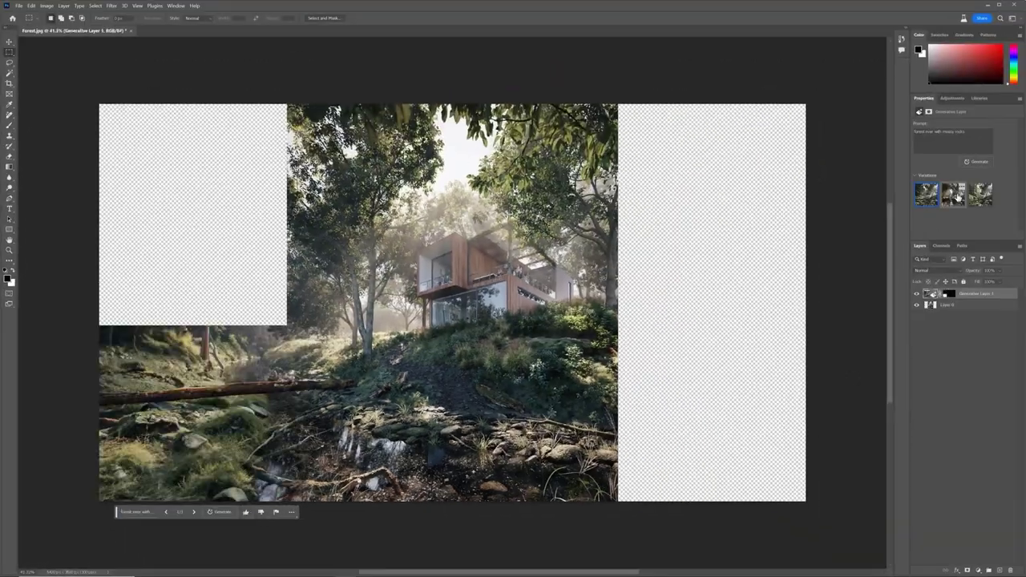
text(forest, plan)
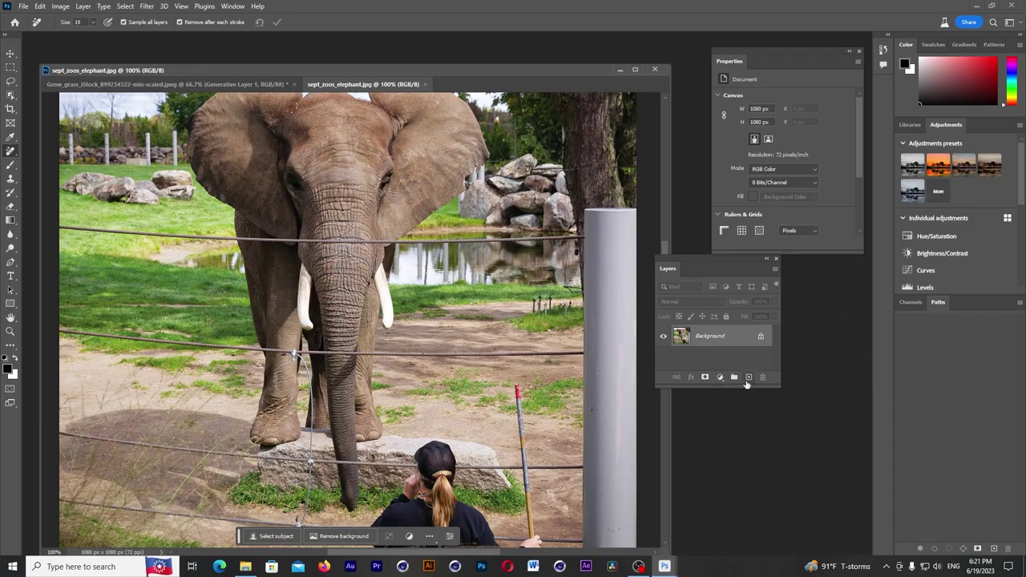
Erase the fence cables across the elephant with an enlarged Remove Tool brush
key(bracketright)
drag(308, 242, 401, 242)
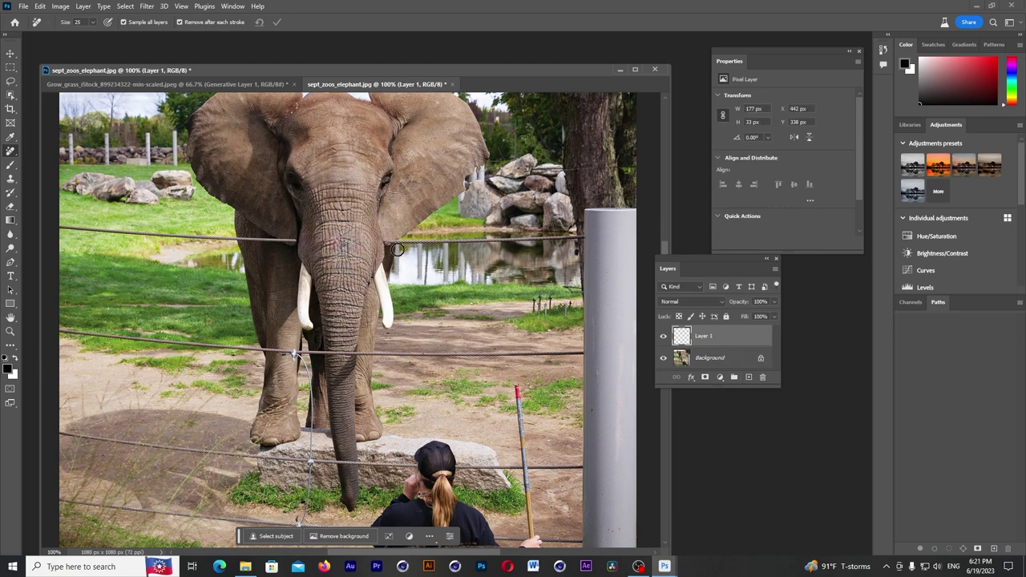
drag(290, 242, 232, 239)
drag(313, 353, 373, 353)
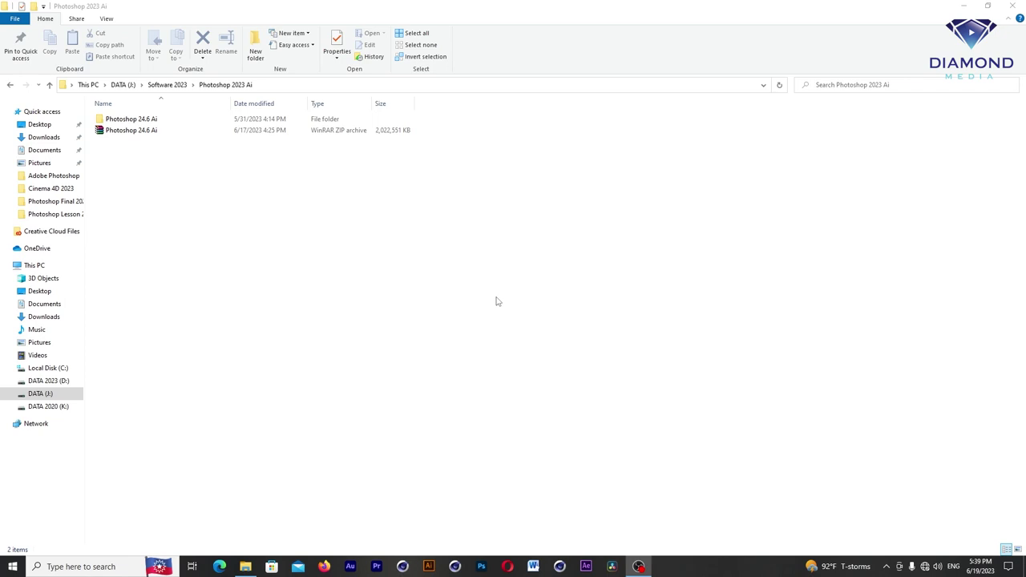
Leave the ZIP unextracted, open the Photoshop 24.6 Ai folder and run the Photoshop (Beta) installer
click(133, 133)
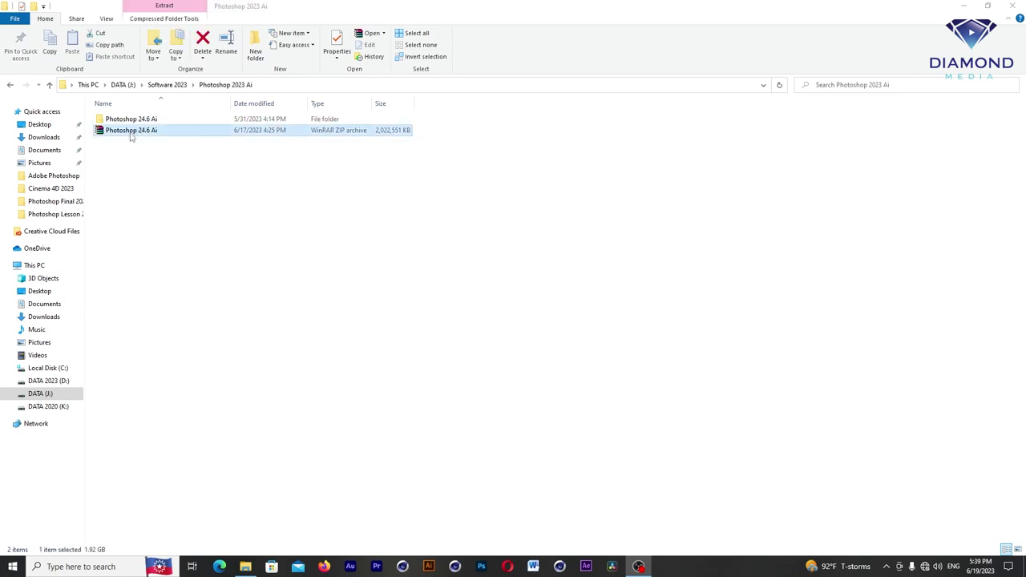
right_click(131, 135)
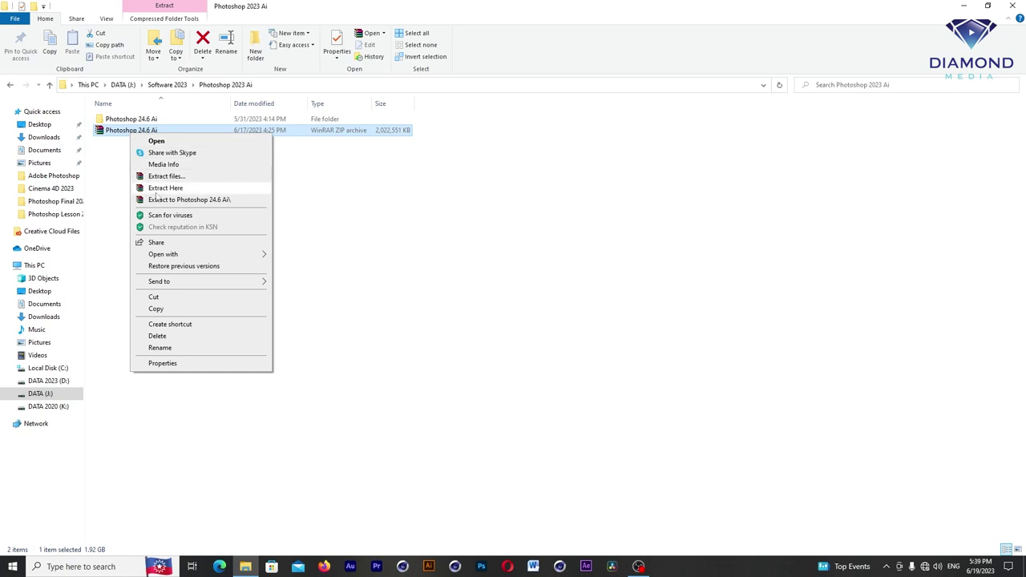
click(502, 230)
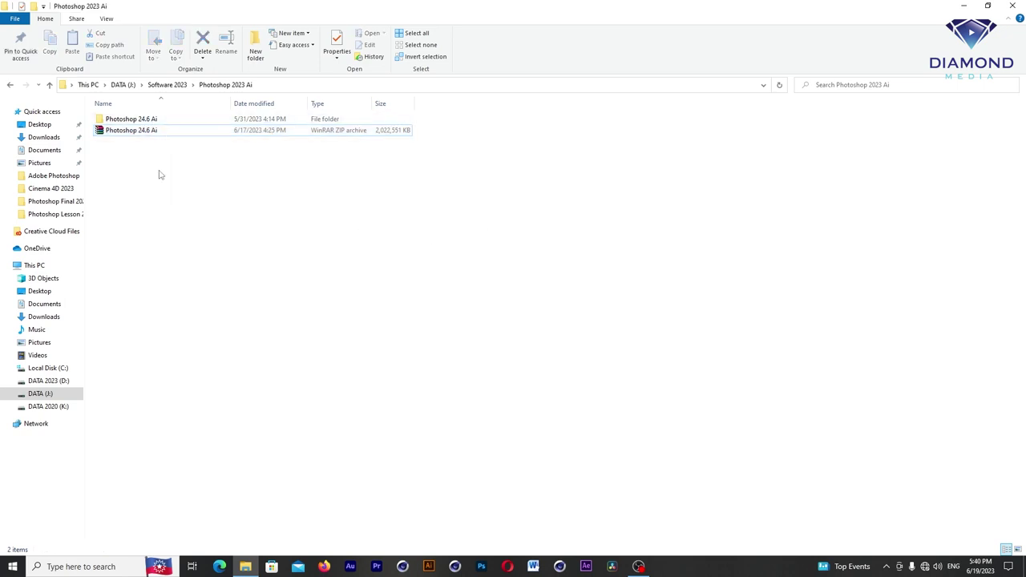
double_click(128, 120)
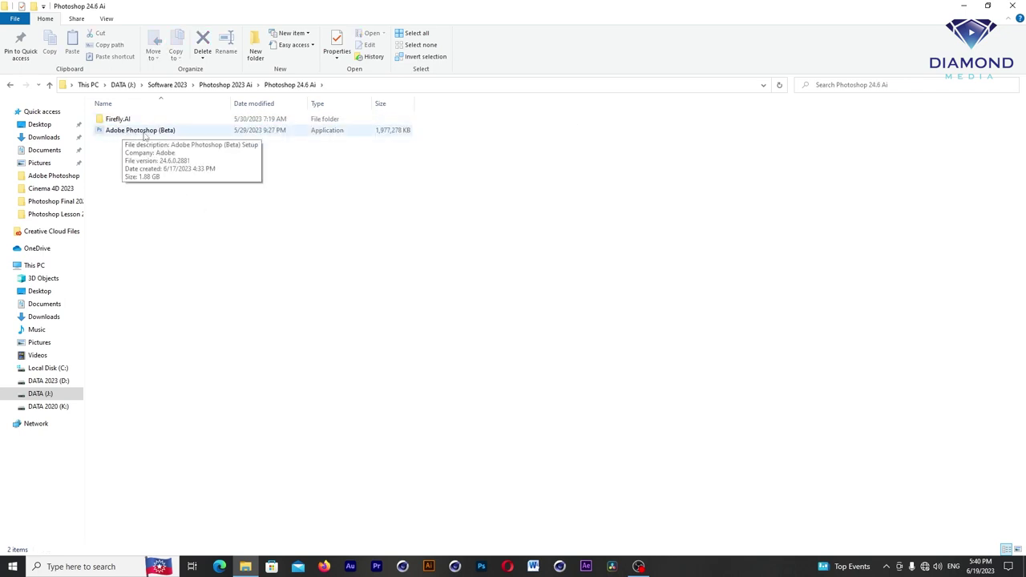
click(144, 133)
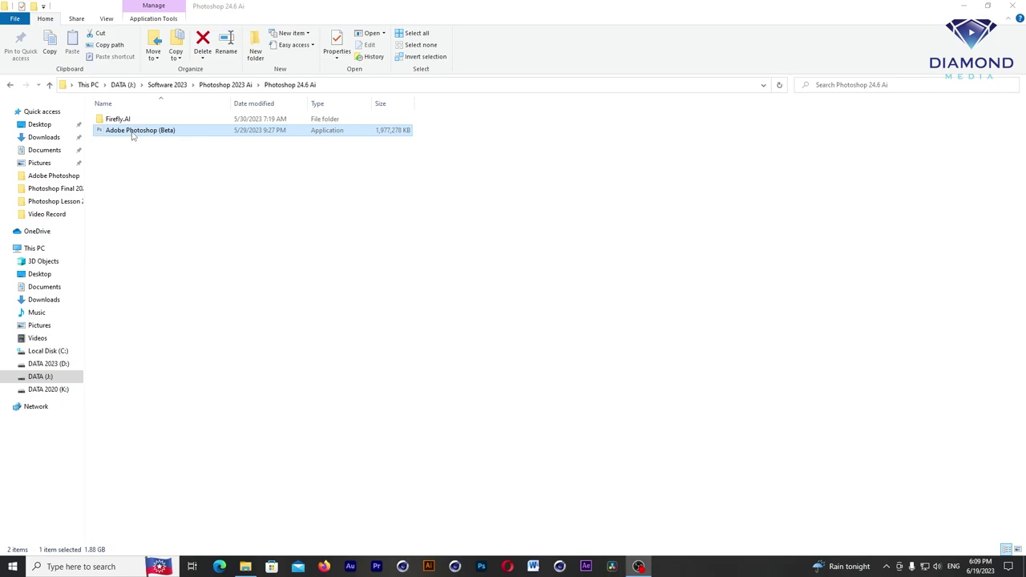
double_click(133, 133)
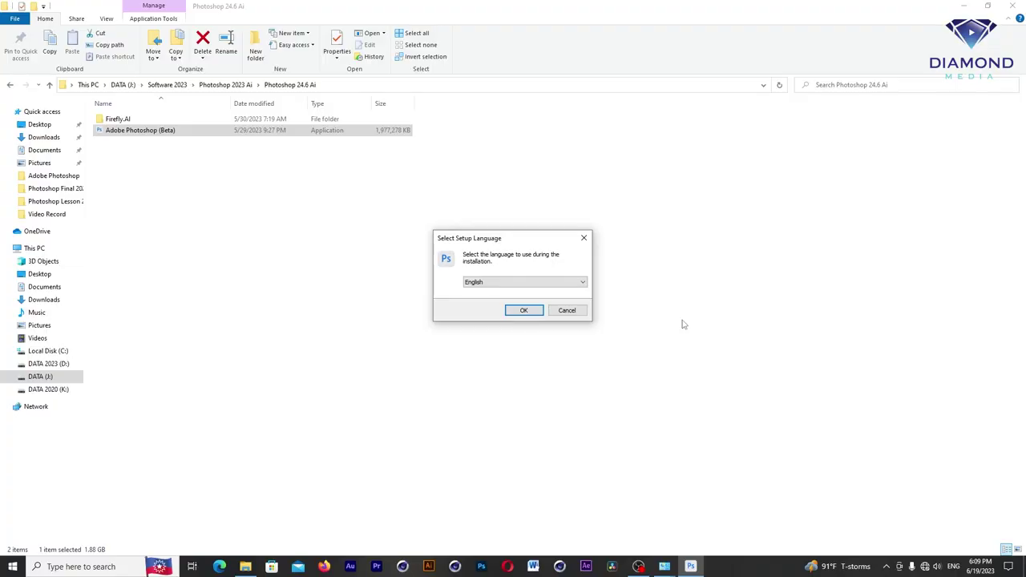
Install Photoshop (Beta) in English to the default folder with a desktop shortcut and no auto-launch
click(525, 311)
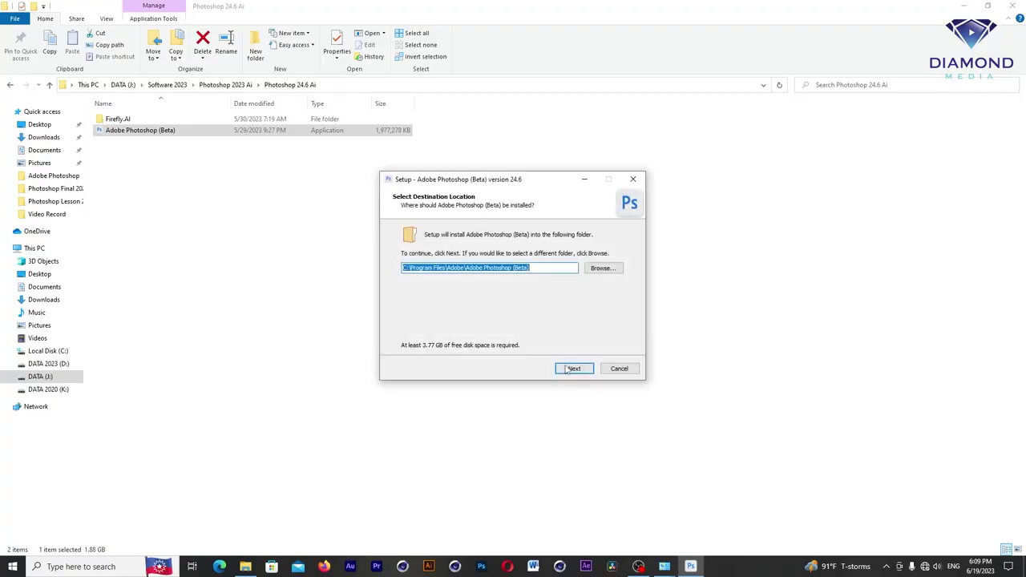
click(573, 370)
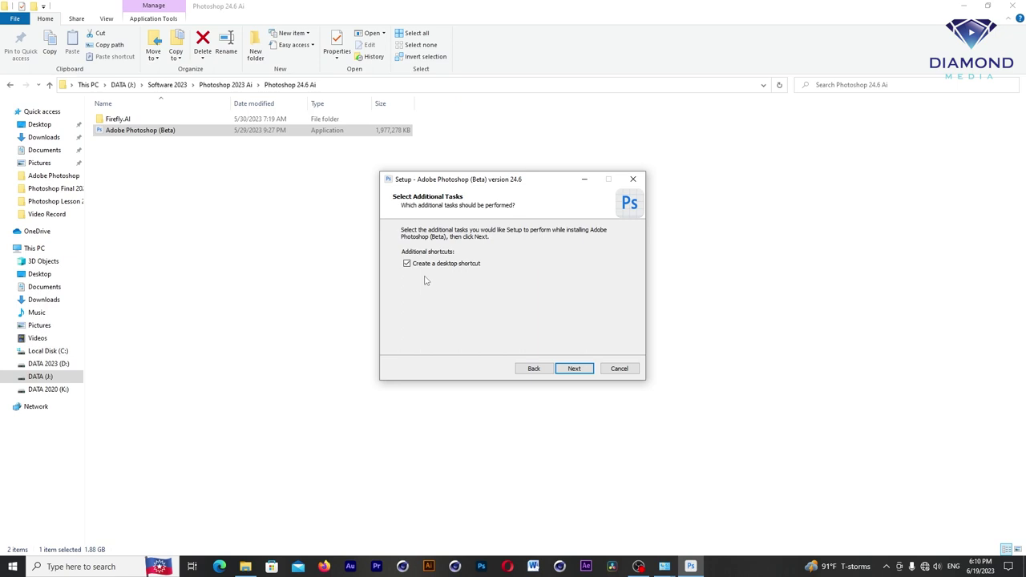
click(574, 371)
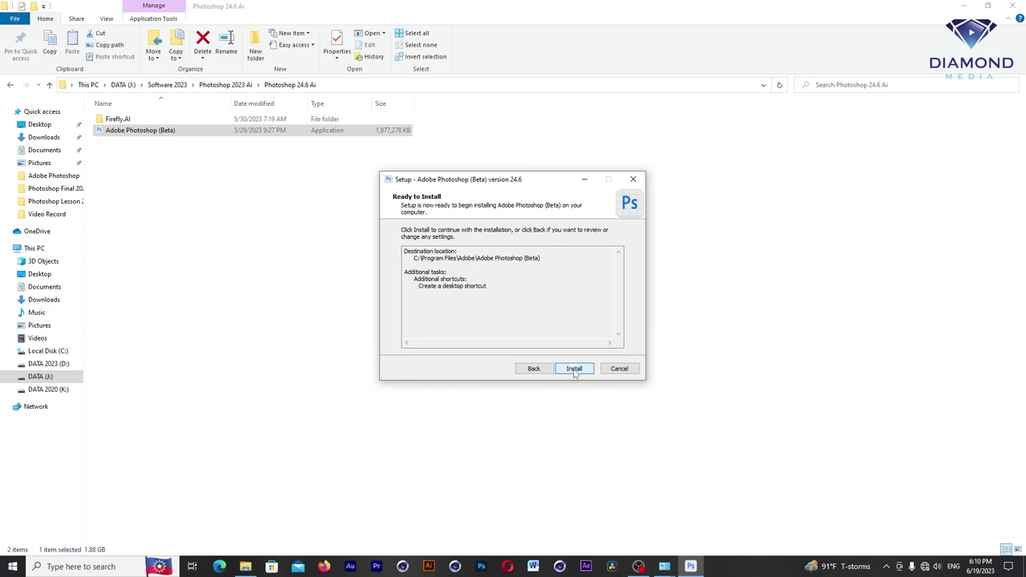
click(574, 371)
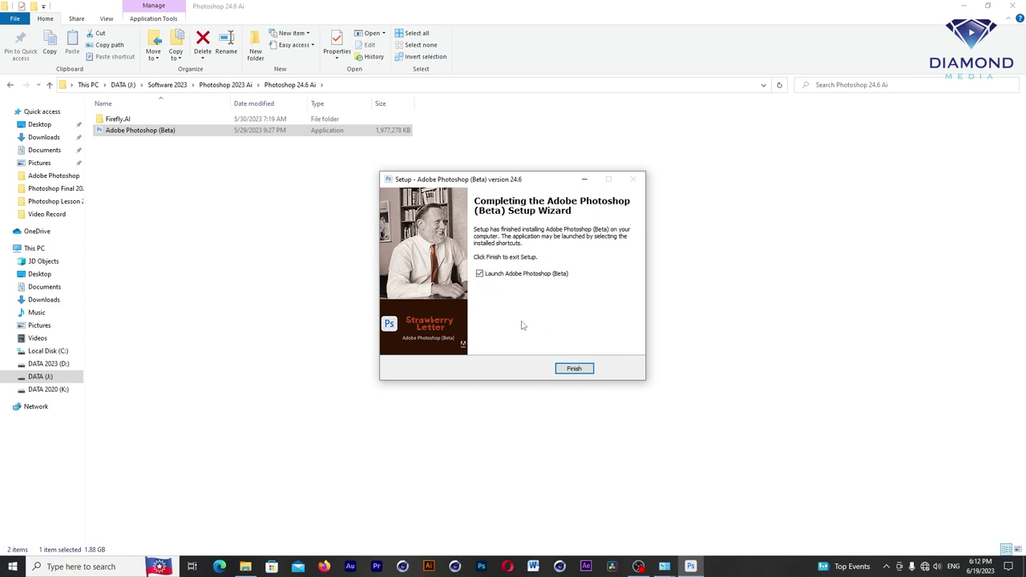
click(479, 275)
click(573, 369)
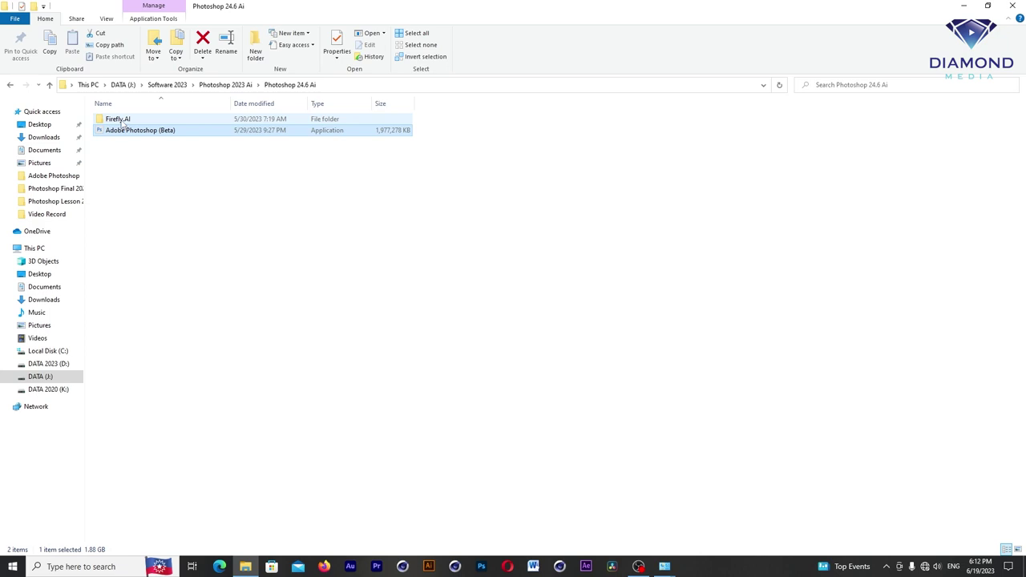
Run FireflyAI from the Firefly.AI folder, confirm support was added, and minimize File Explorer
click(121, 121)
double_click(121, 121)
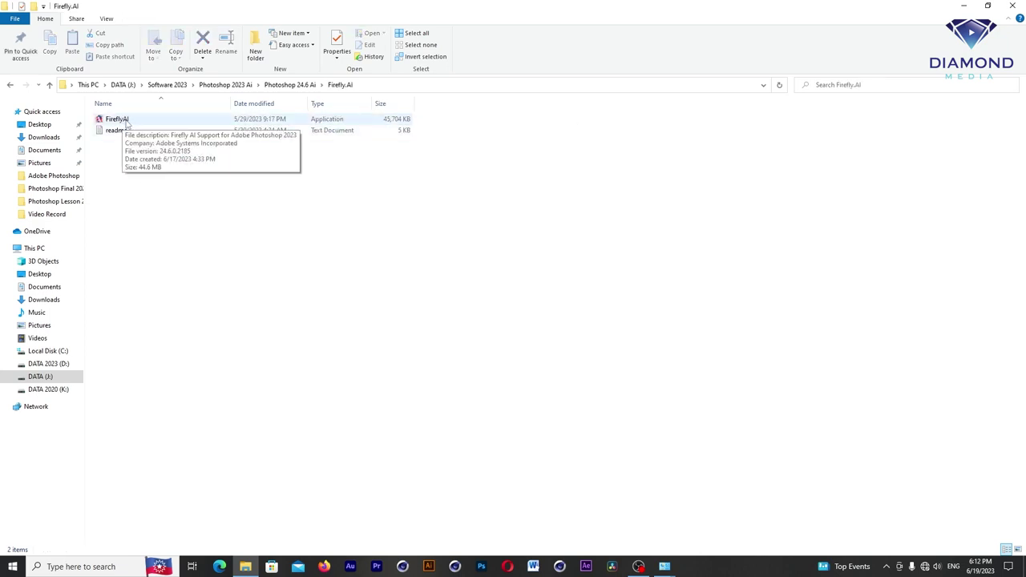
click(122, 125)
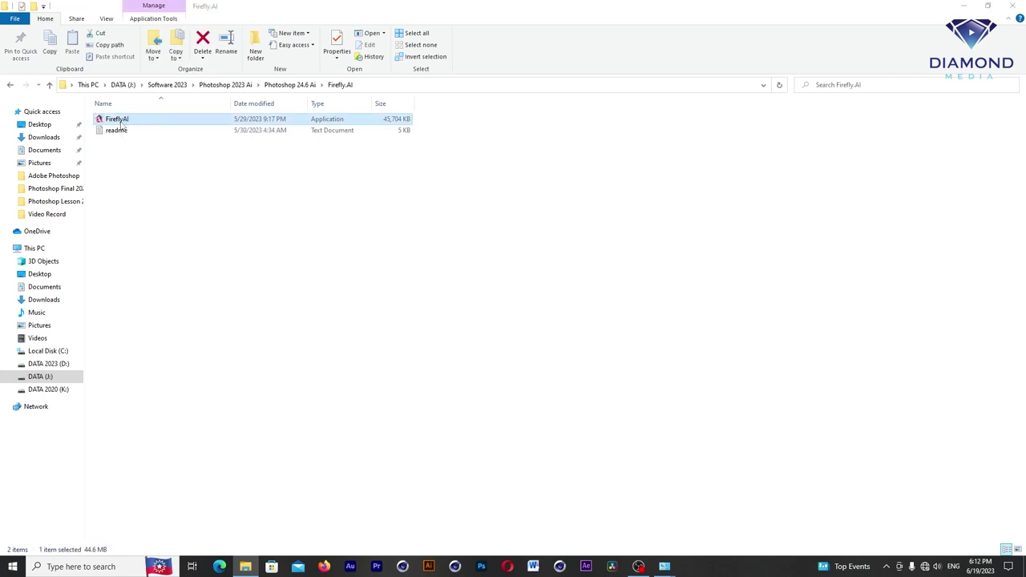
double_click(122, 125)
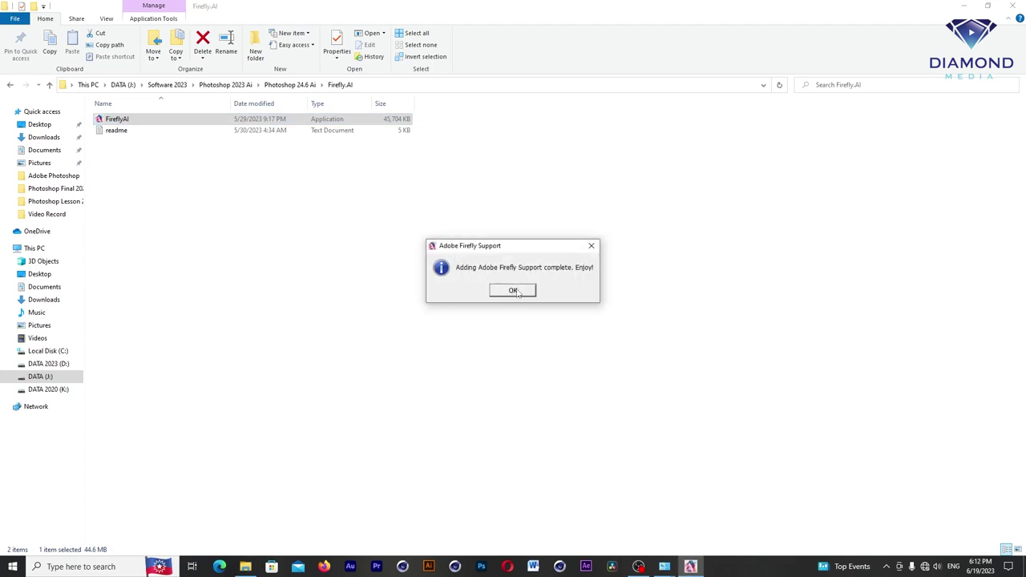
click(513, 290)
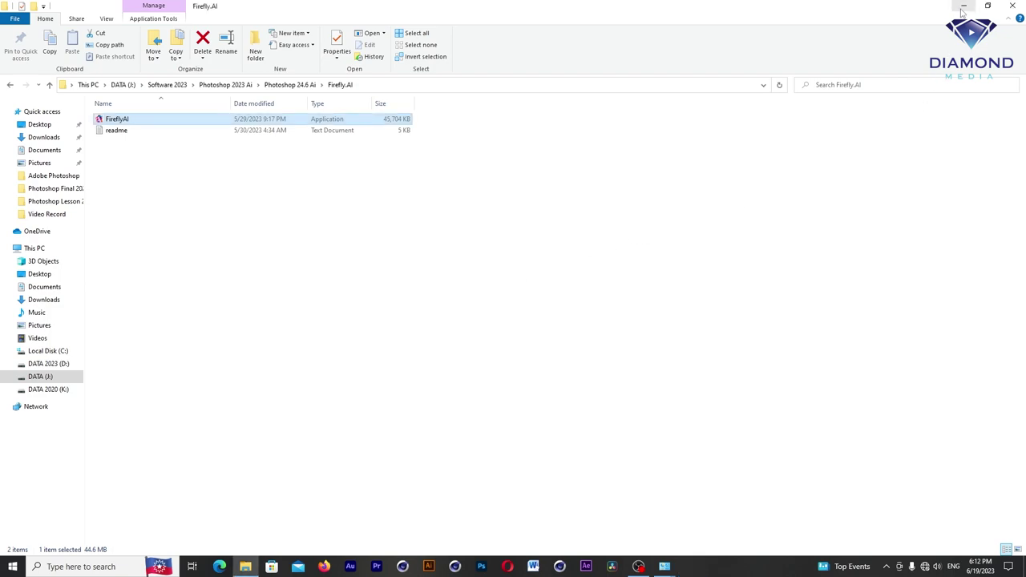
click(963, 6)
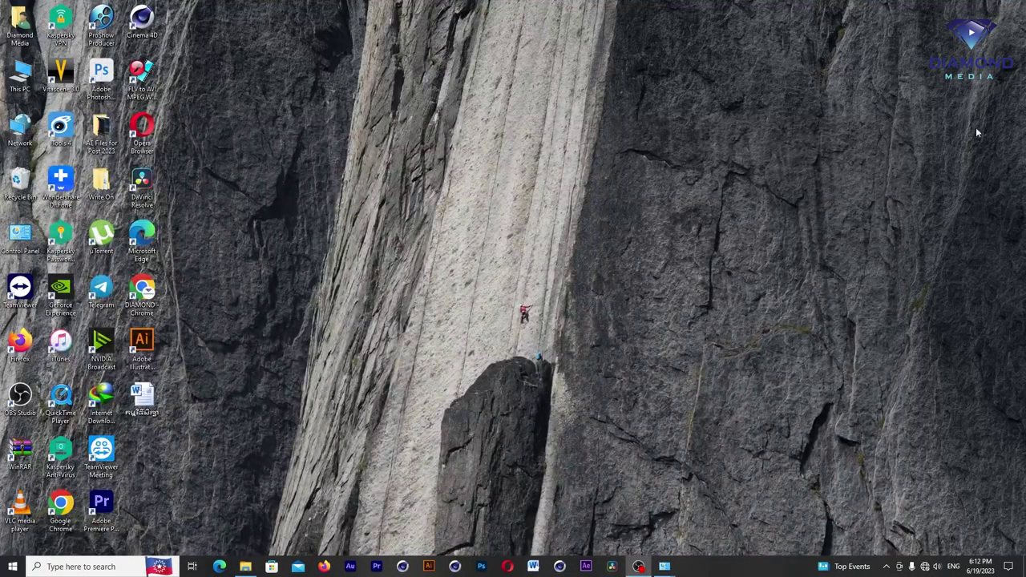
Move the Photoshop (Beta) shortcut to the desktop centre and launch it
mouse_move(101, 79)
mouse_down()
mouse_move(377, 141)
mouse_move(433, 133)
mouse_up()
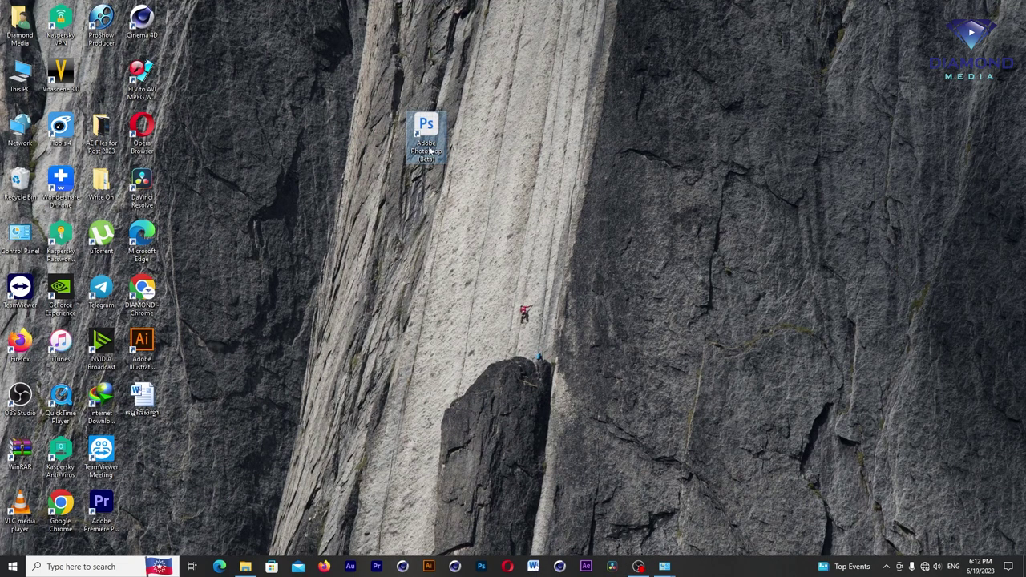
double_click(430, 128)
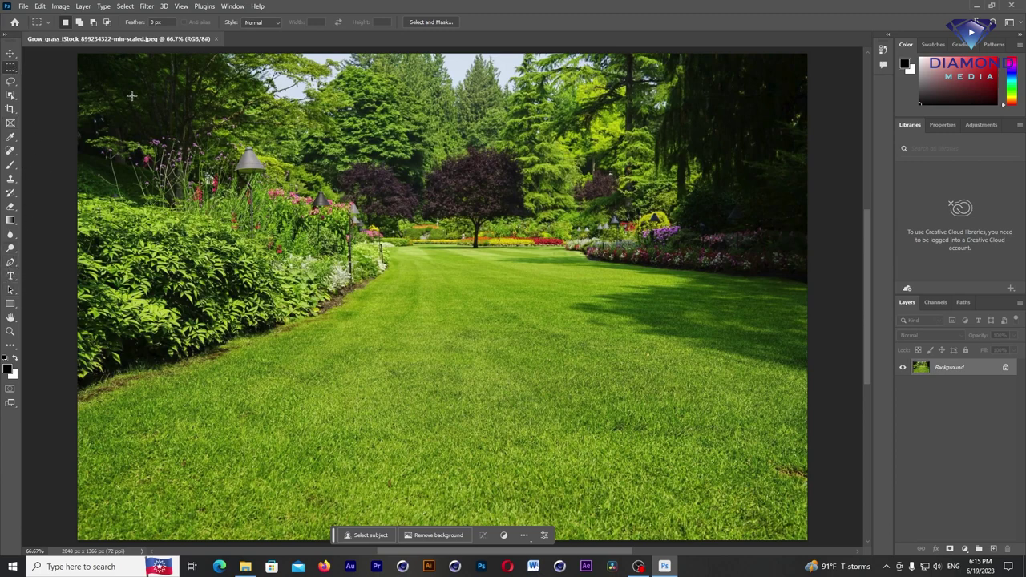
Lasso-select the trees, flowerbeds and sky by tracing the lawn's edge from left to right
click(10, 82)
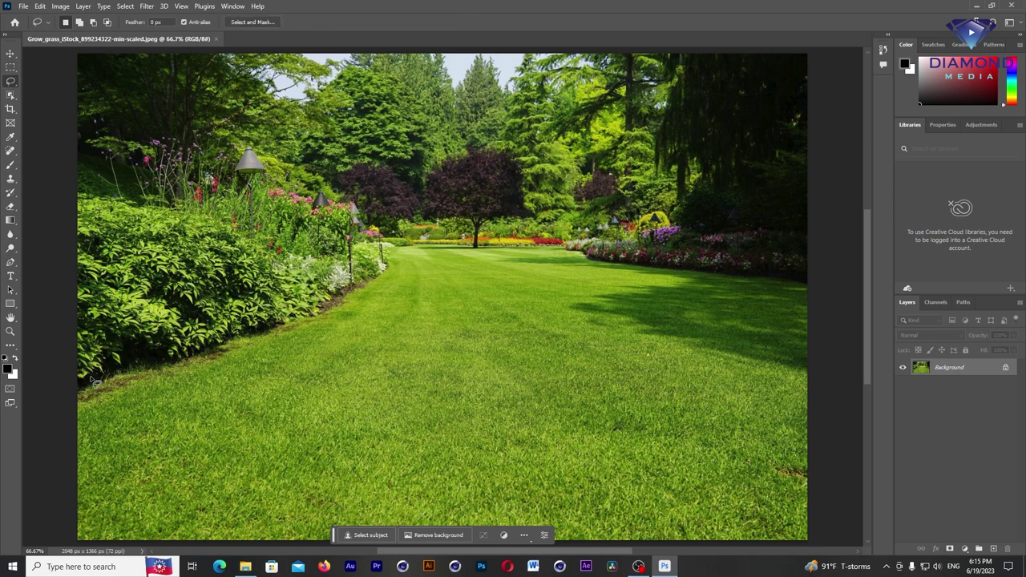
drag(81, 404, 353, 291)
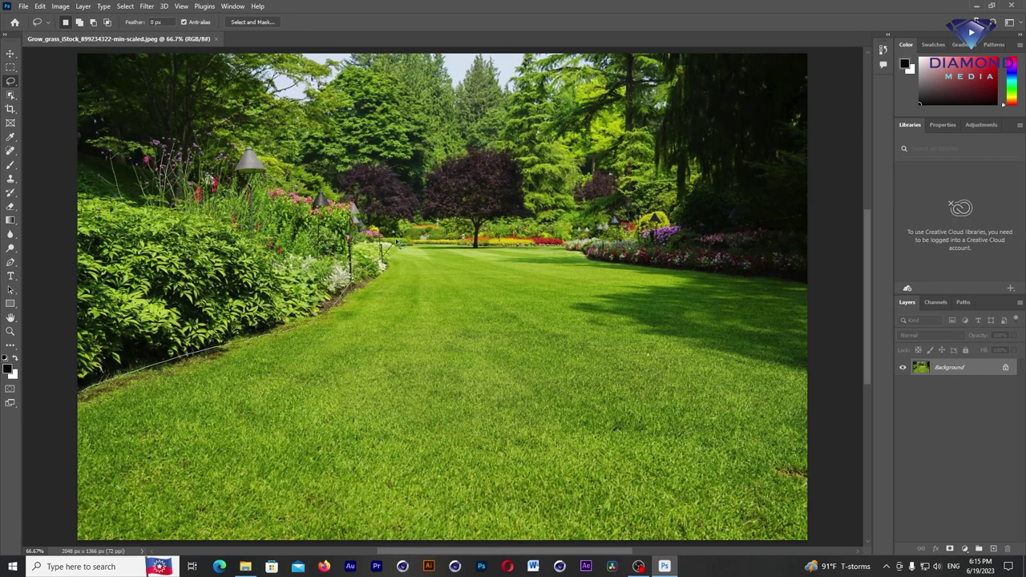
mouse_move(352, 291)
mouse_down()
mouse_move(855, 258)
mouse_move(858, 124)
mouse_move(681, 48)
mouse_move(68, 40)
mouse_move(82, 413)
mouse_move(83, 397)
mouse_up()
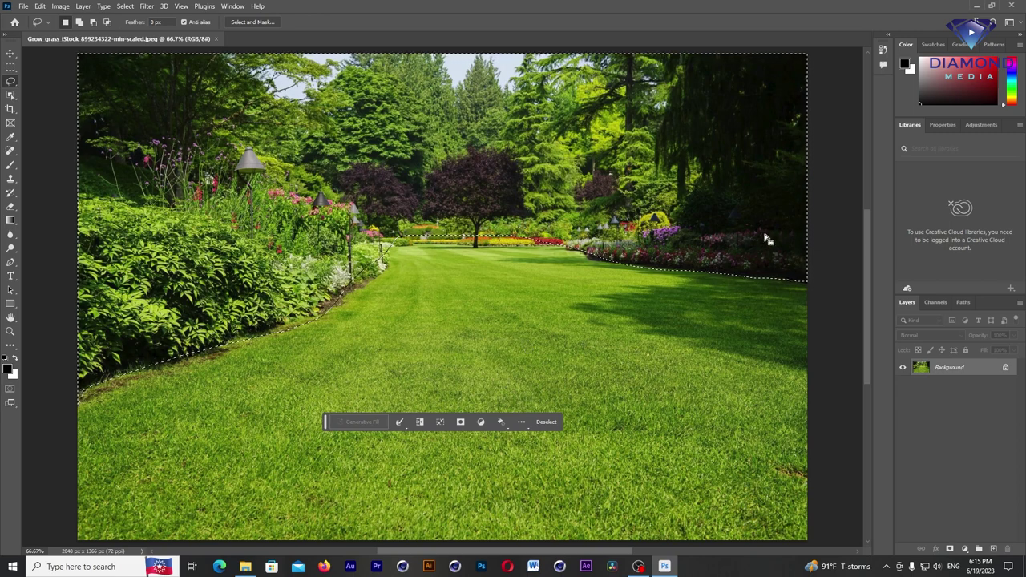
click(256, 6)
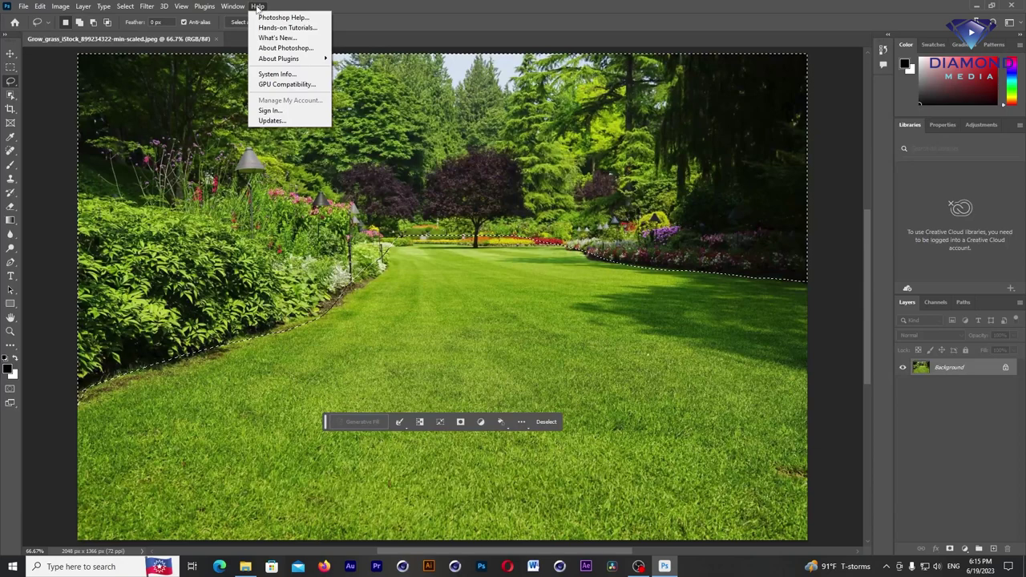
Sign in to the Adobe account from Help > Sign In using Continue with Google
click(267, 112)
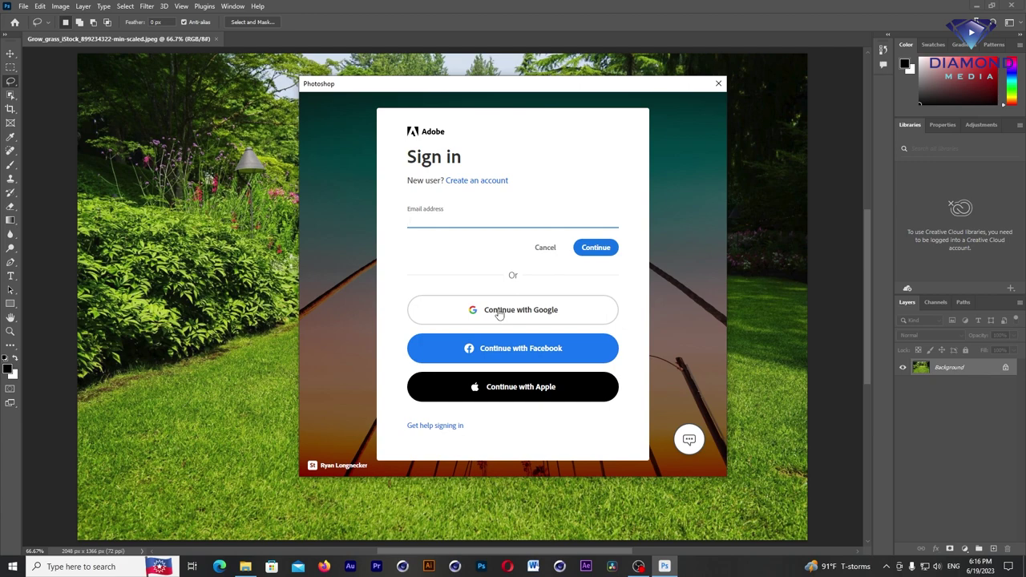
click(499, 312)
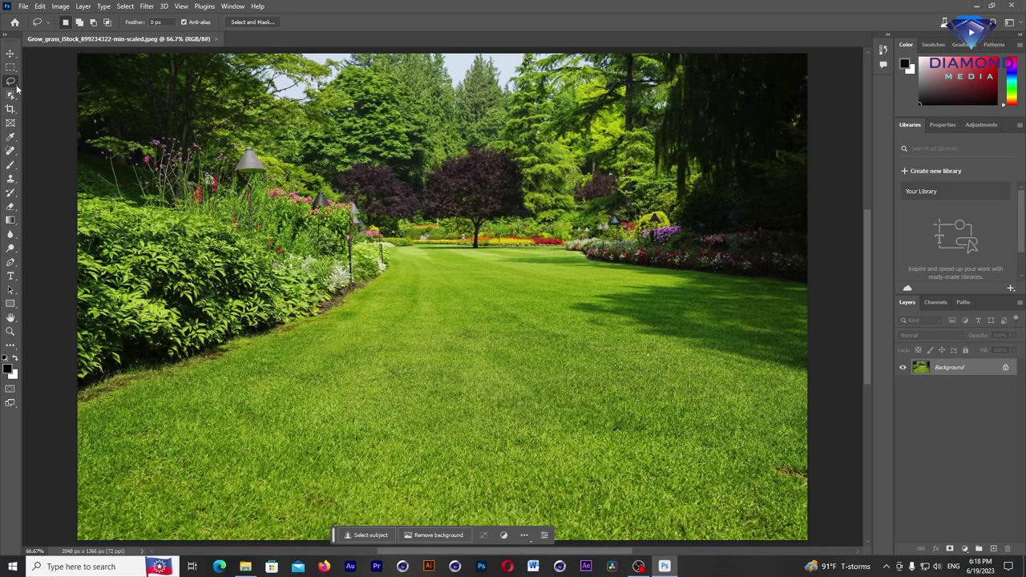
Lasso the trees above the lawn, start Generative Fill, and accept the generative AI terms
mouse_move(80, 396)
mouse_down()
mouse_move(476, 244)
mouse_move(825, 280)
mouse_move(842, 95)
mouse_move(811, 48)
mouse_move(70, 41)
mouse_move(49, 332)
mouse_move(70, 396)
mouse_up()
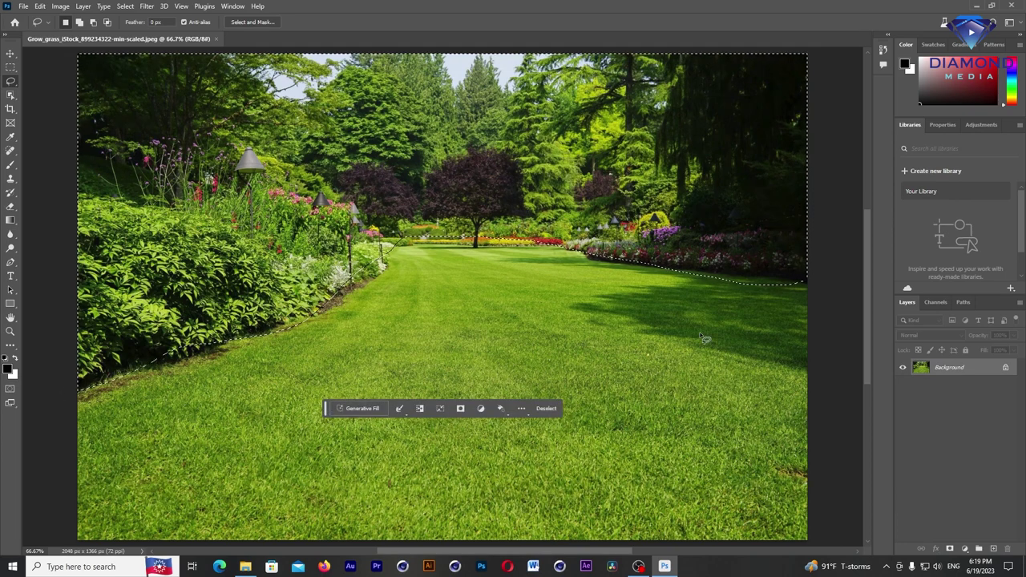
click(358, 409)
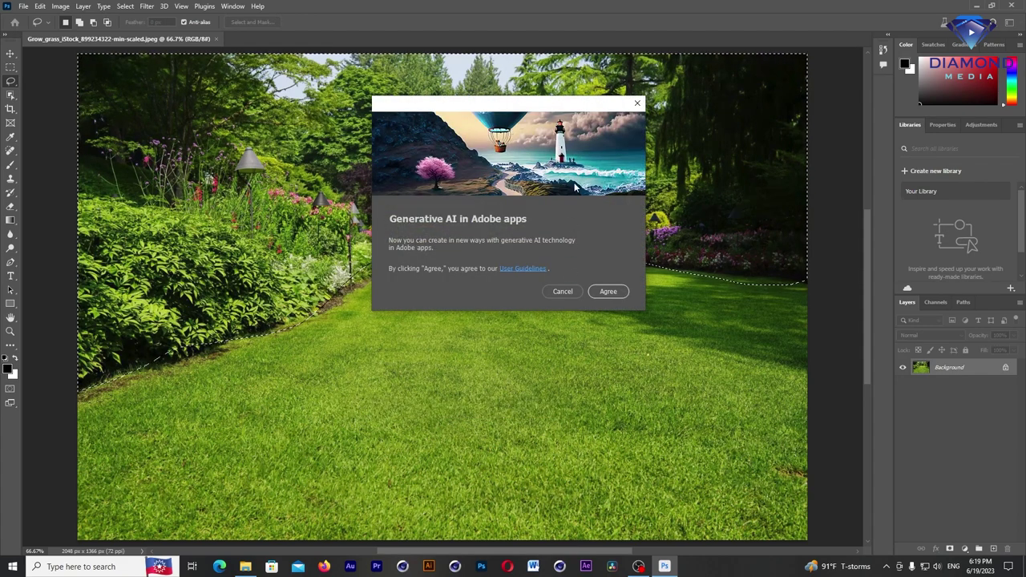
click(607, 292)
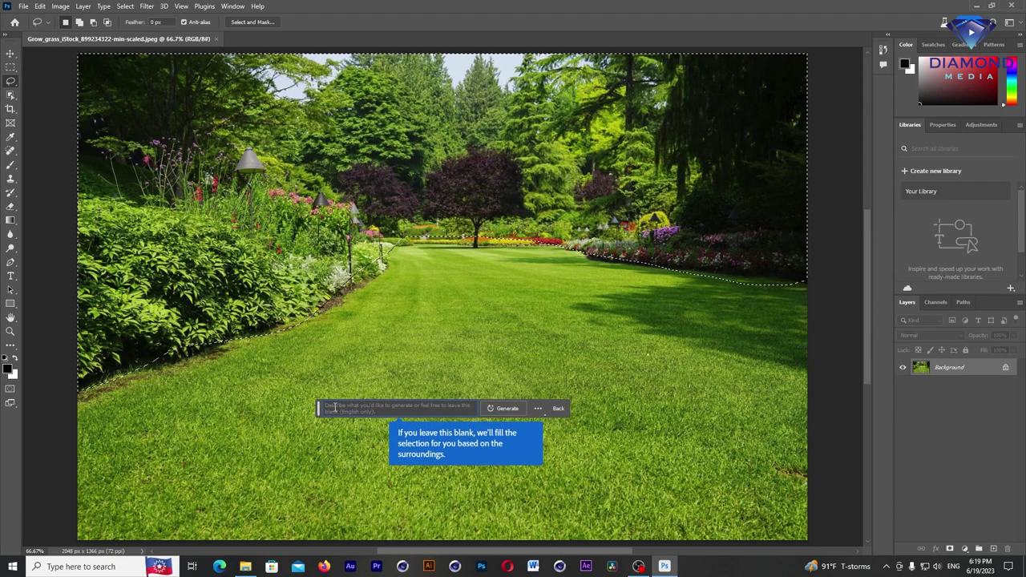
mouse_move(397, 408)
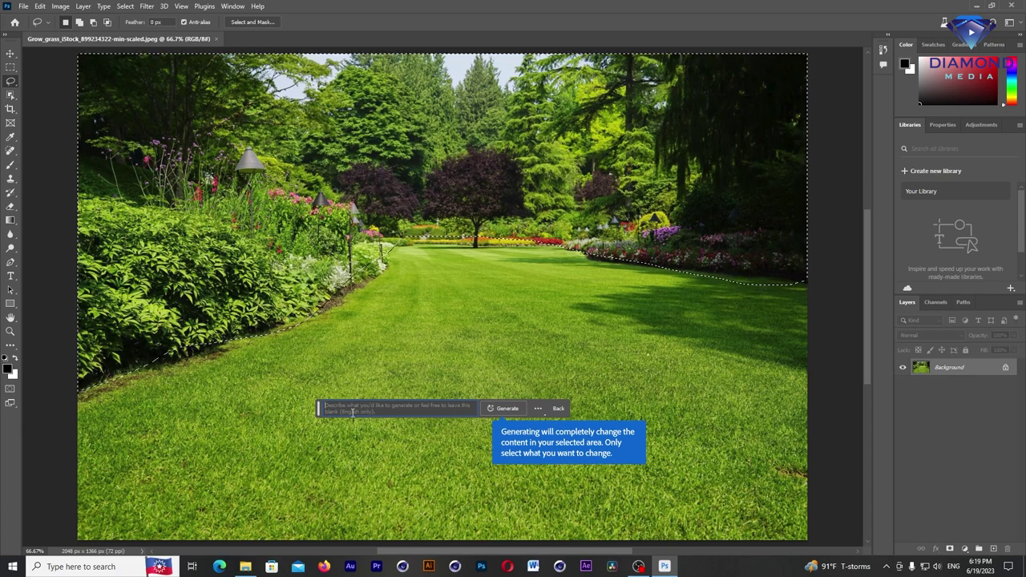
Generate a fill above the lawn from the prompt 'with the Mountain'
text(with the Mountain)
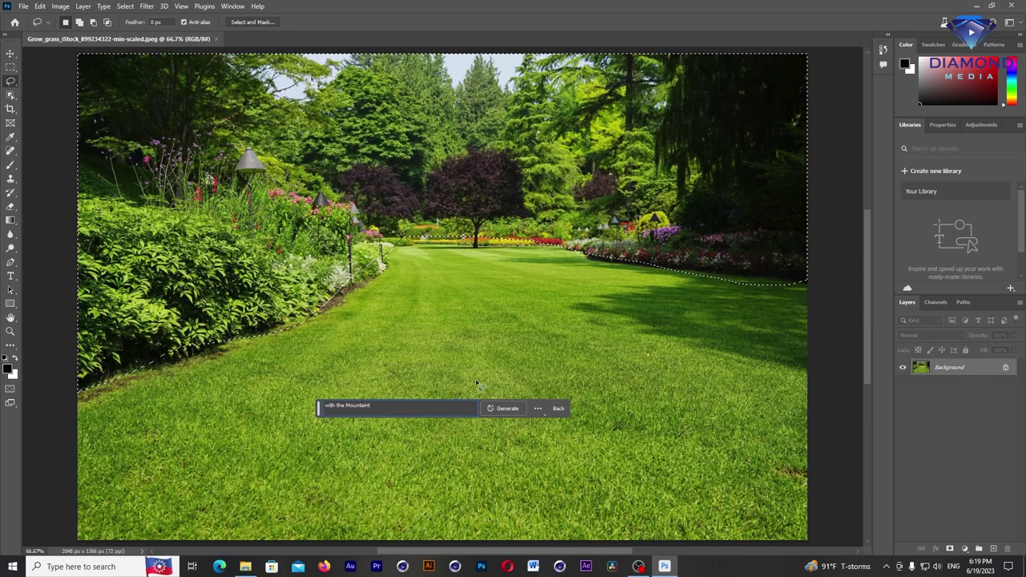
click(508, 410)
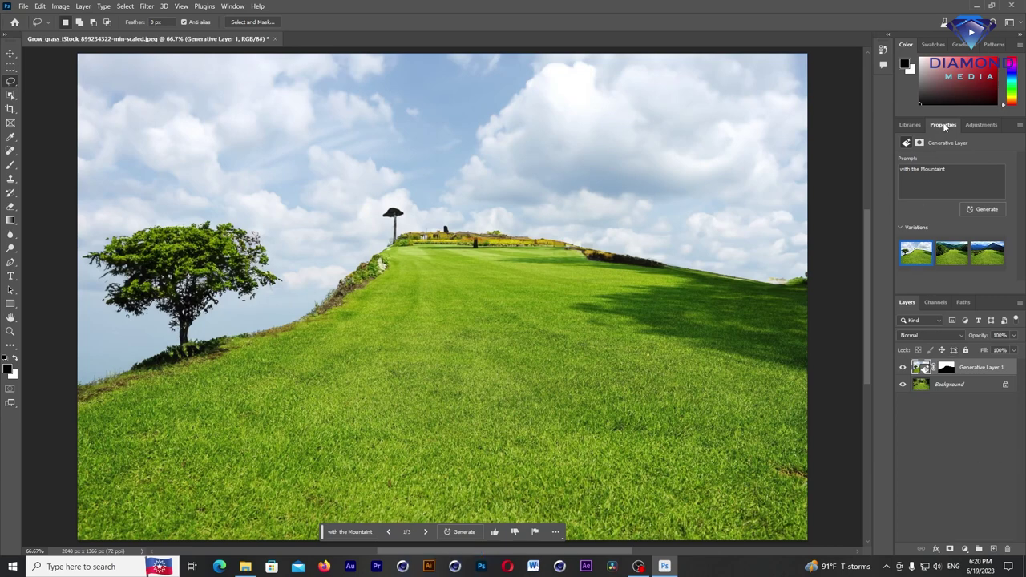
Float the Properties and Layers panels and preview the second and third generated variations
drag(942, 125, 652, 61)
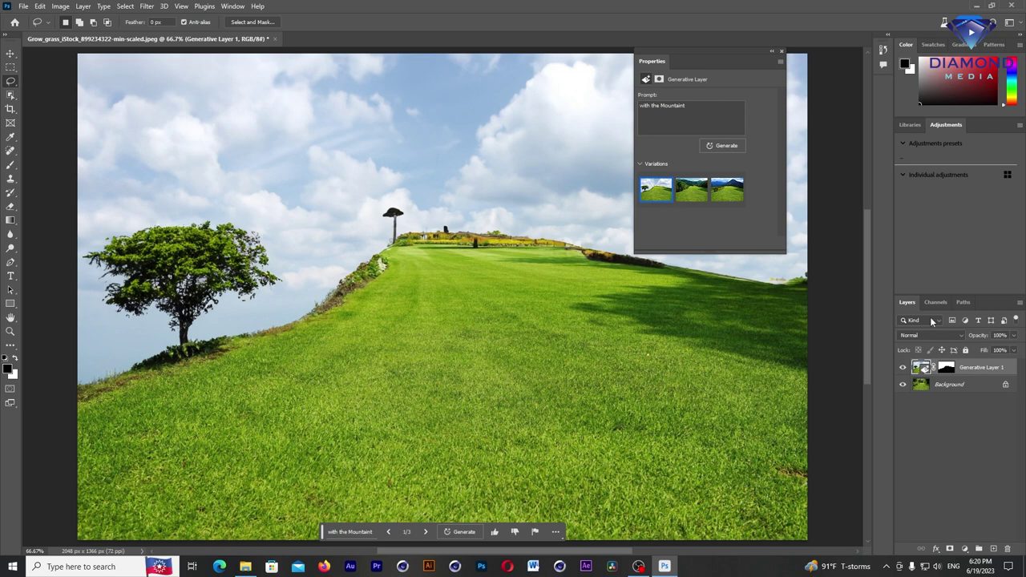
drag(906, 302, 670, 273)
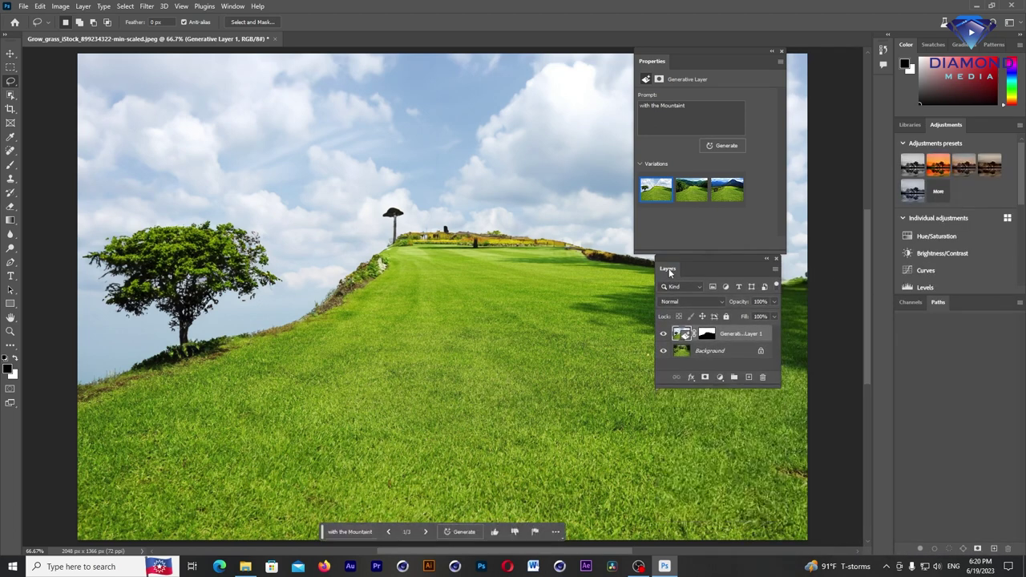
click(690, 193)
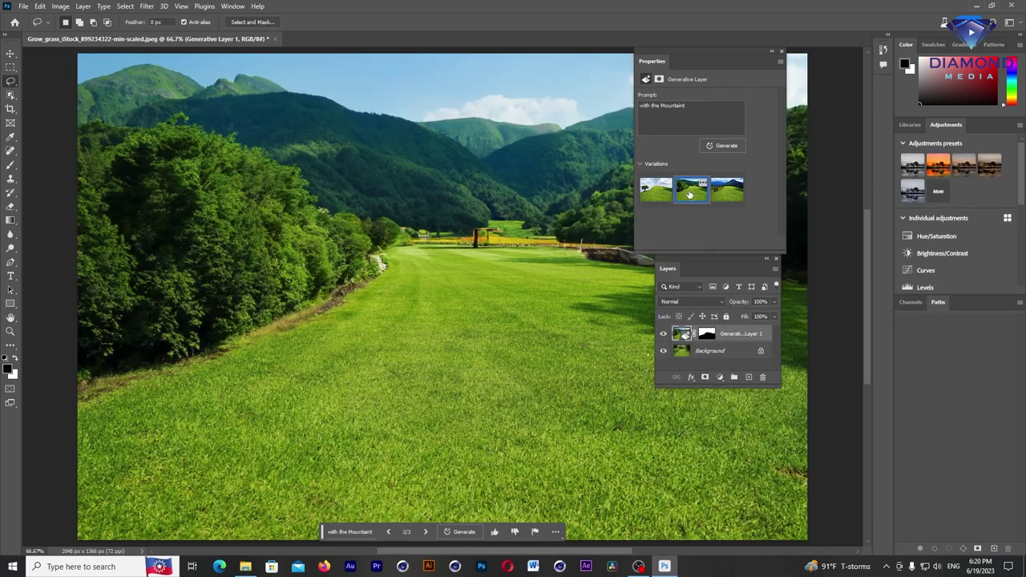
click(728, 192)
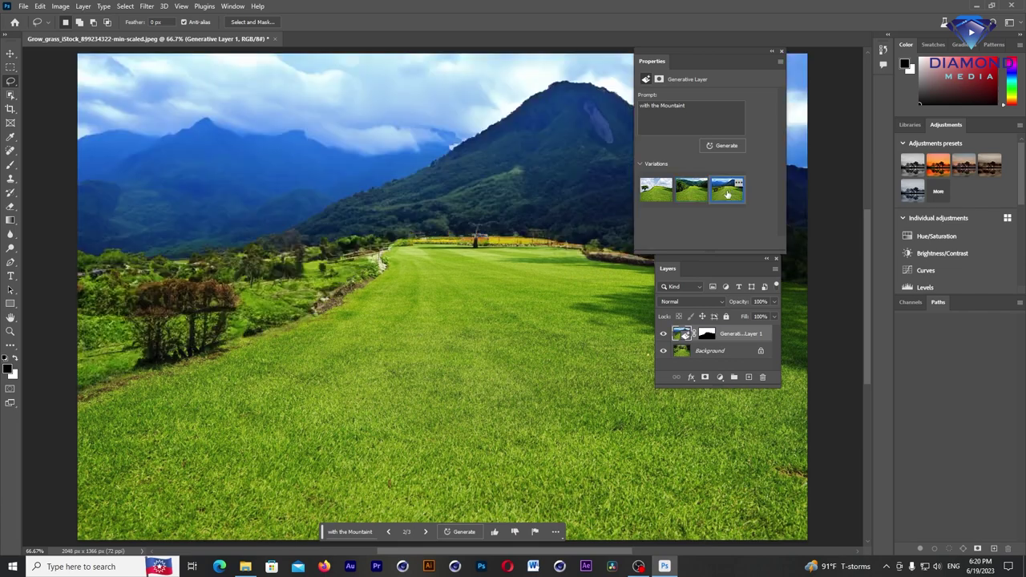
drag(733, 68, 816, 51)
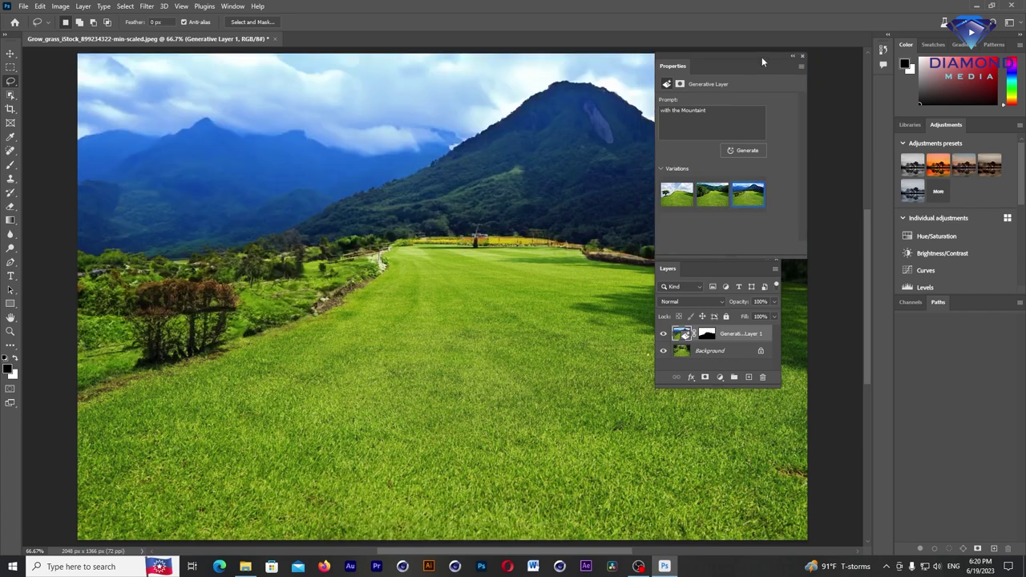
Compare against the original and choose the third variation with blue mountains
click(663, 334)
click(664, 334)
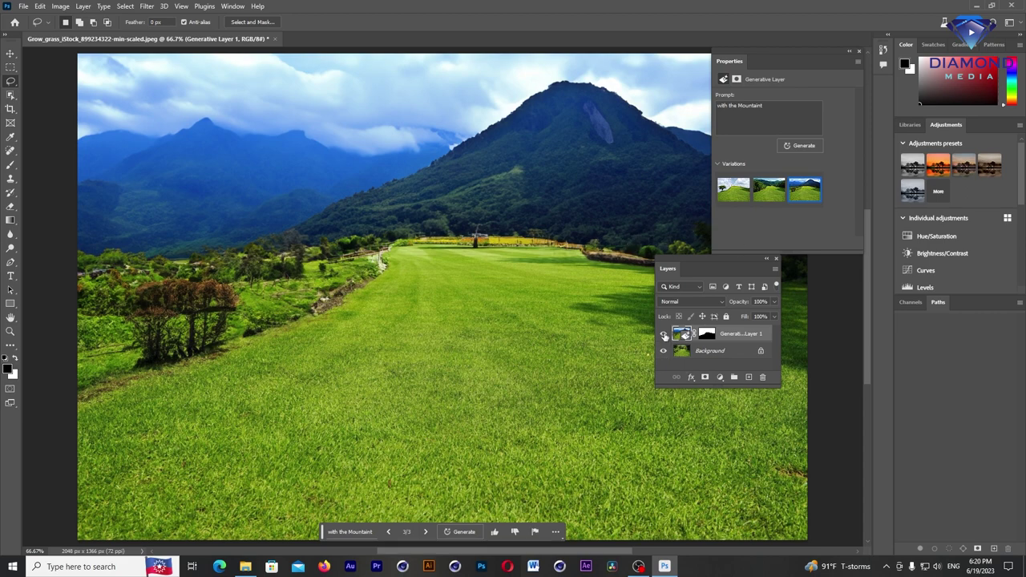
click(771, 192)
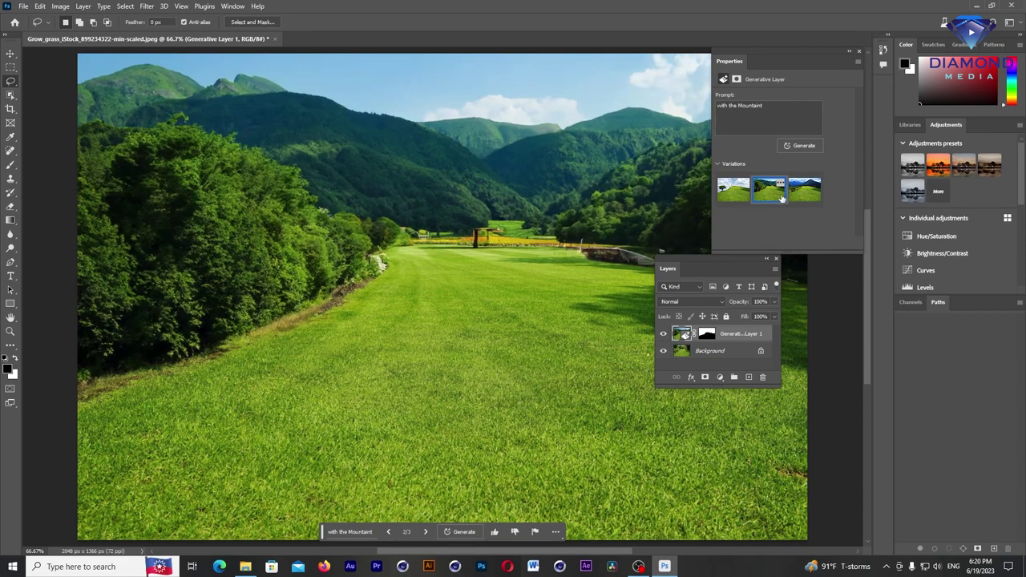
click(802, 192)
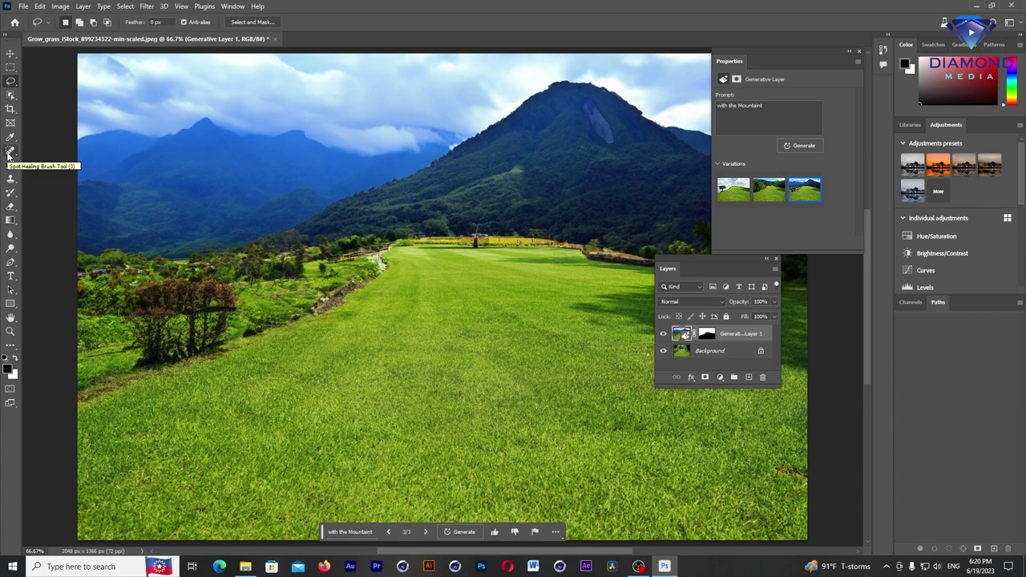
click(9, 153)
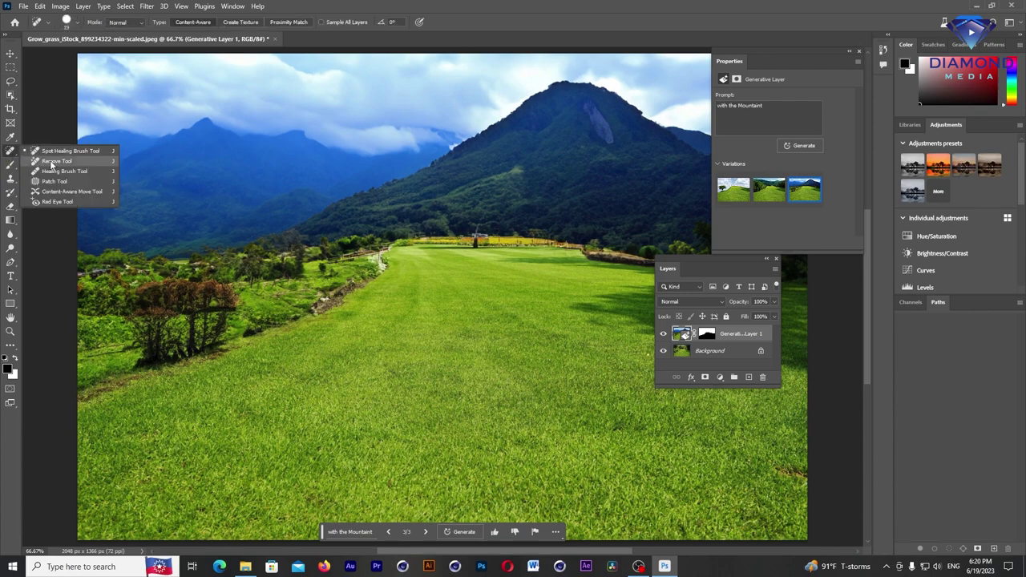
Float the garden document into its own window and open sept_zoos_elephant.jpg
drag(388, 45, 409, 72)
click(15, 56)
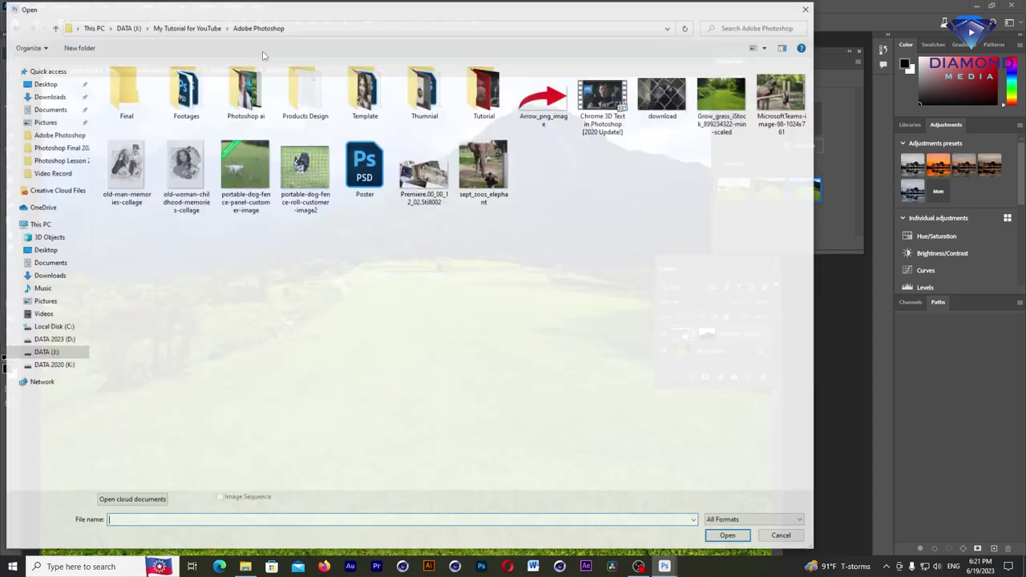
double_click(263, 51)
double_click(483, 168)
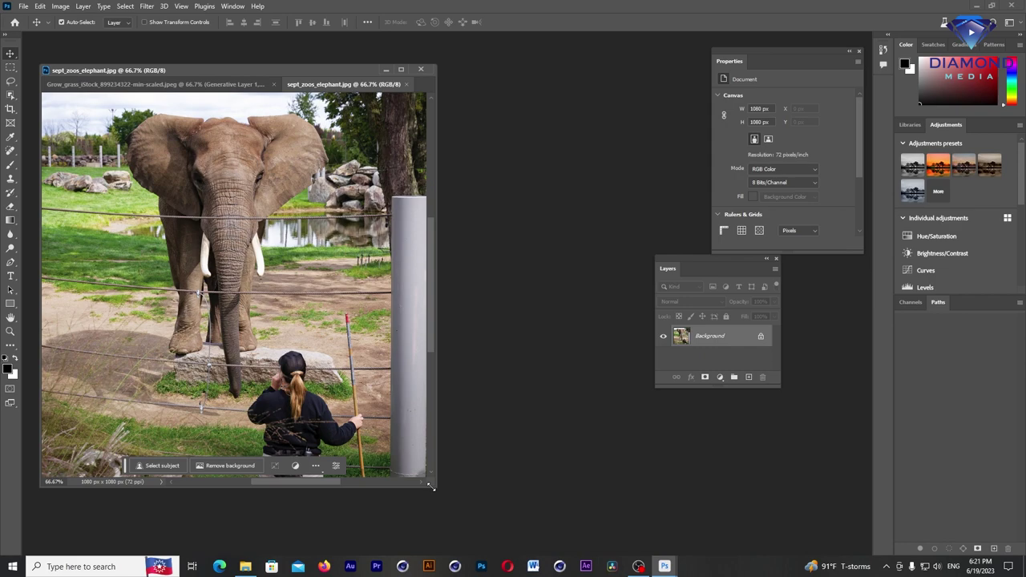
Enlarge the elephant window, view it at actual size, and select the Remove Tool
drag(437, 488, 663, 555)
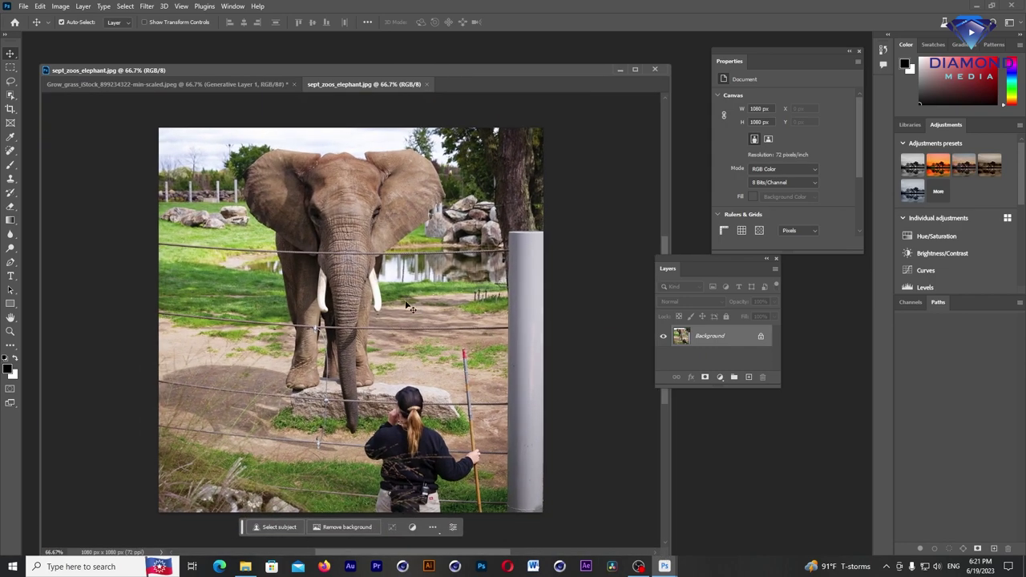
key(ctrl+plus)
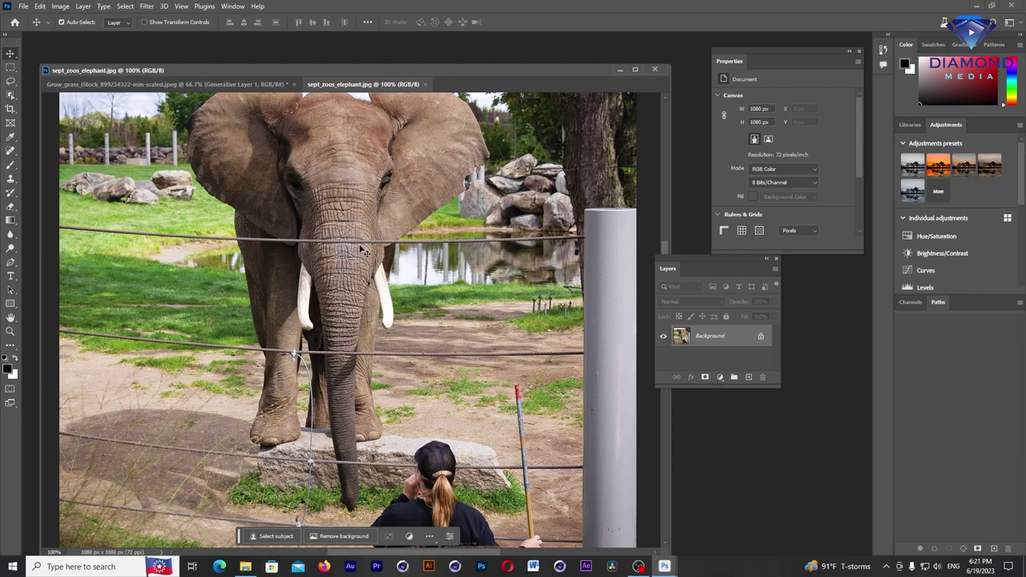
click(10, 152)
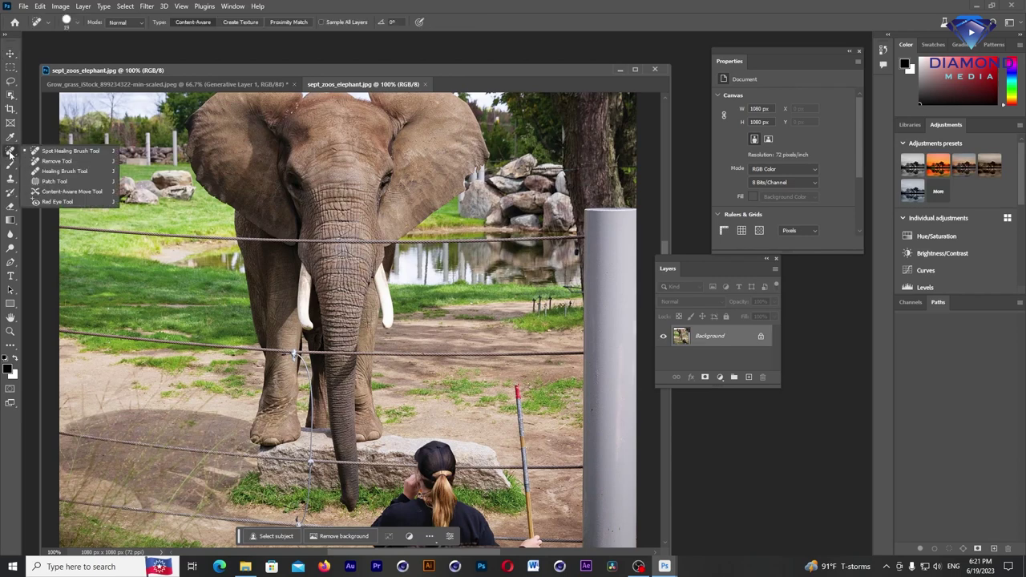
click(58, 161)
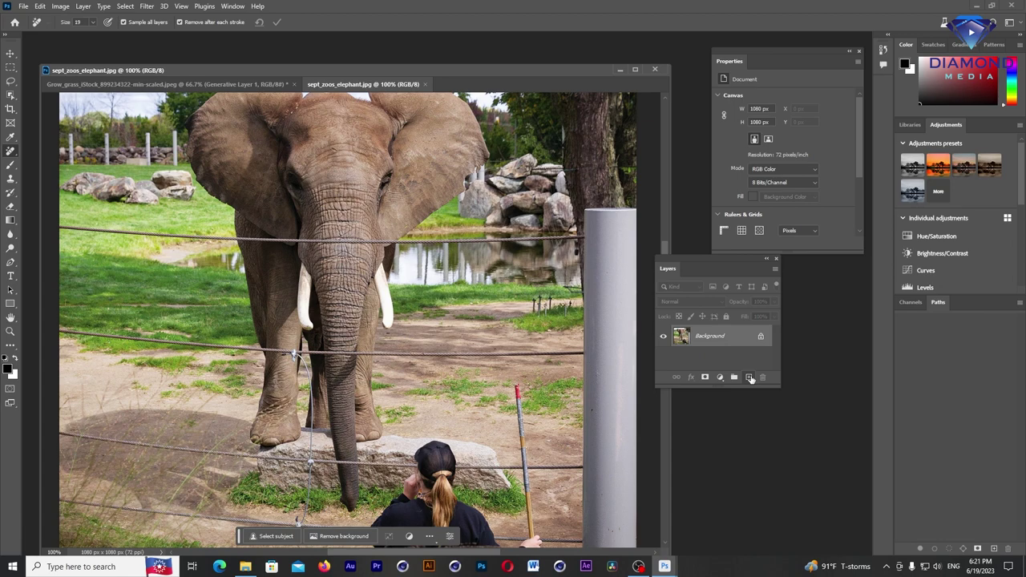
Add an empty Layer 1 and erase the fence wire across the trunk with a size-25 brush
click(750, 378)
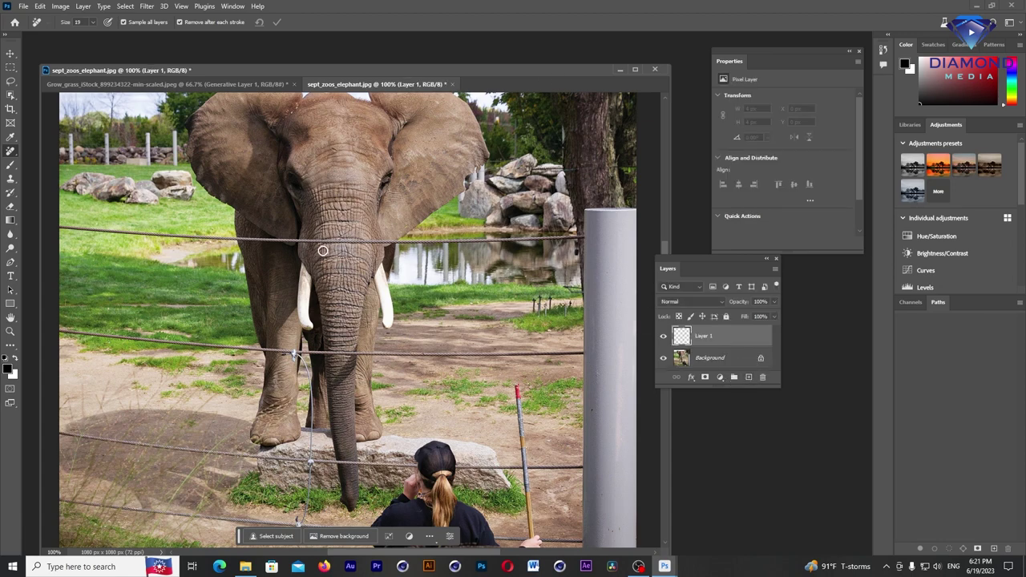
key(bracketright)
key(bracketright)
key(bracketright)
drag(303, 242, 393, 244)
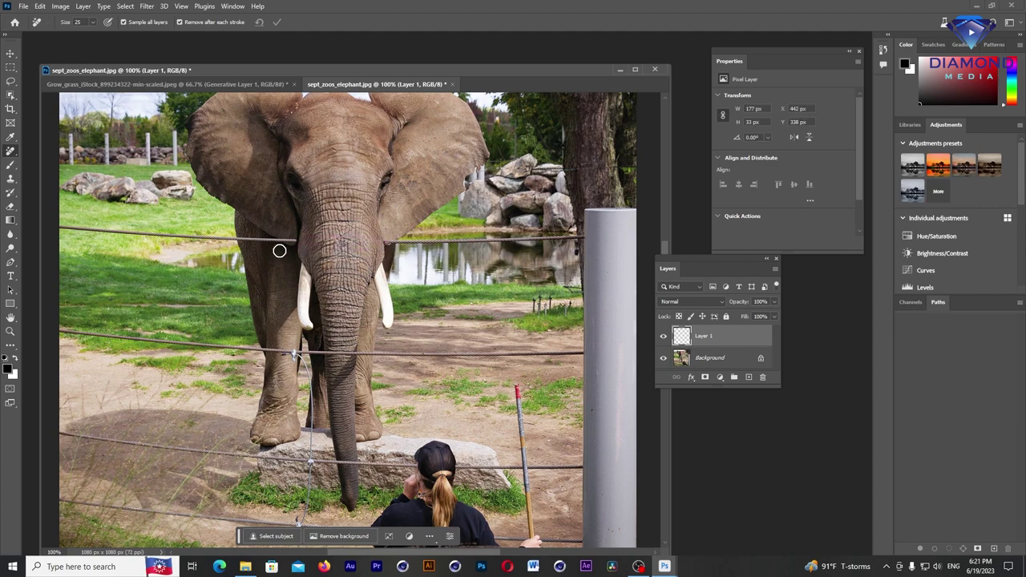
drag(288, 241, 240, 242)
drag(386, 238, 407, 239)
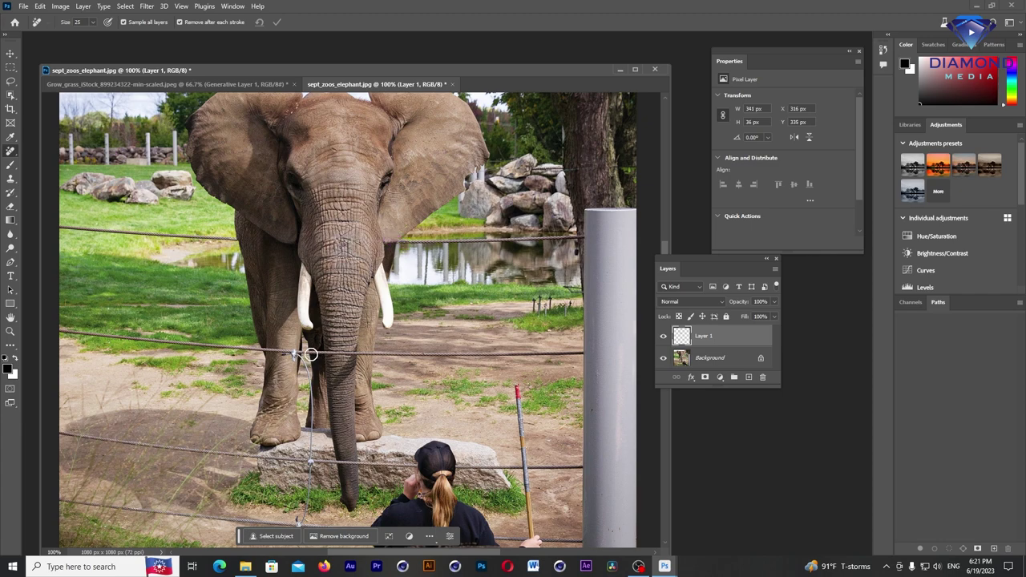
Erase the remaining wire right of the trunk and across the elephant's leg
drag(314, 353, 370, 353)
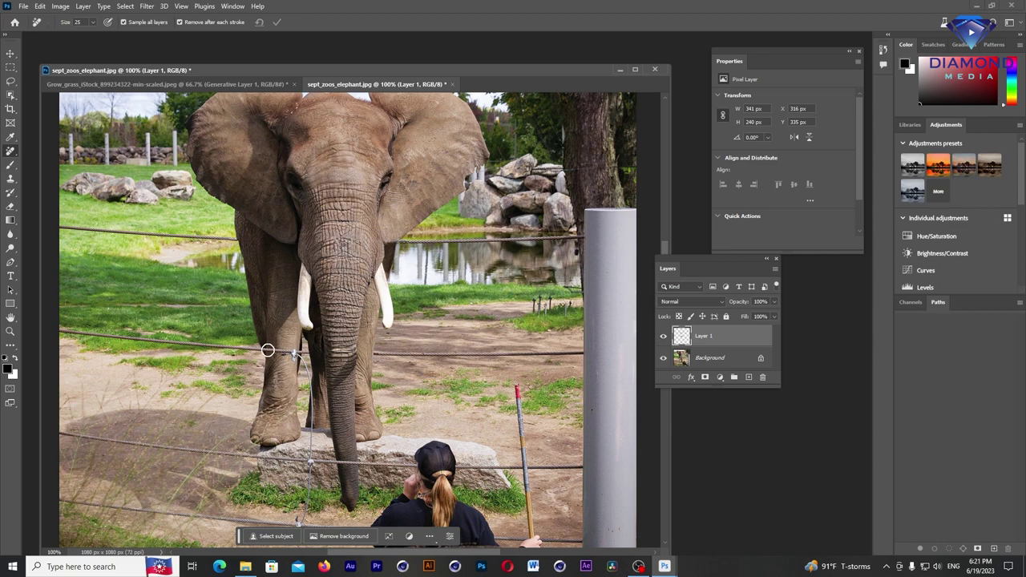
drag(266, 350, 303, 353)
drag(500, 72, 500, 63)
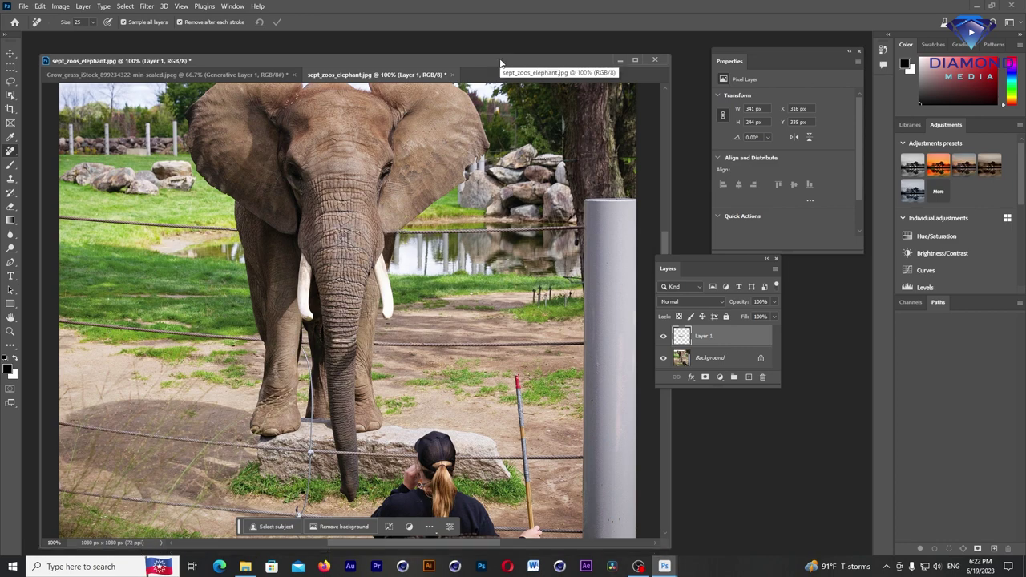